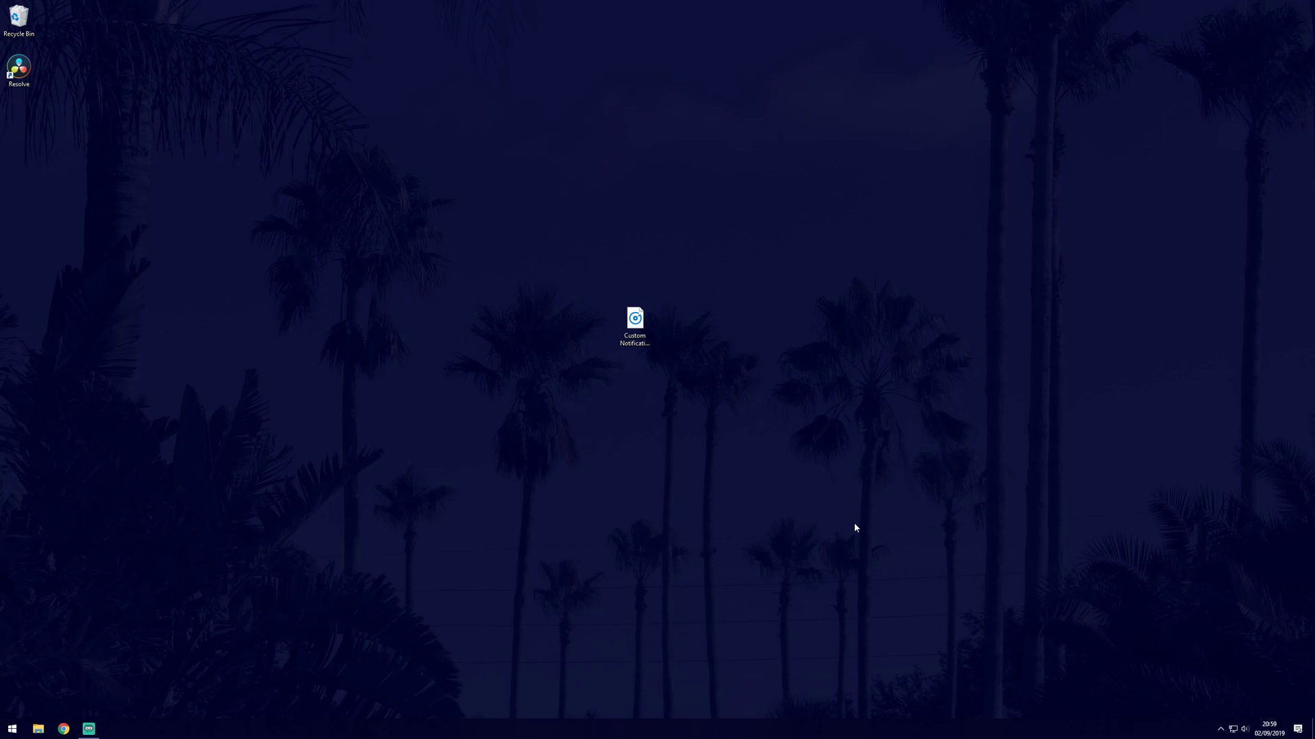
Confirm in its properties that Custom Notification Sound is a WAV File (.wav).
right_click(647, 328)
left_click(706, 525)
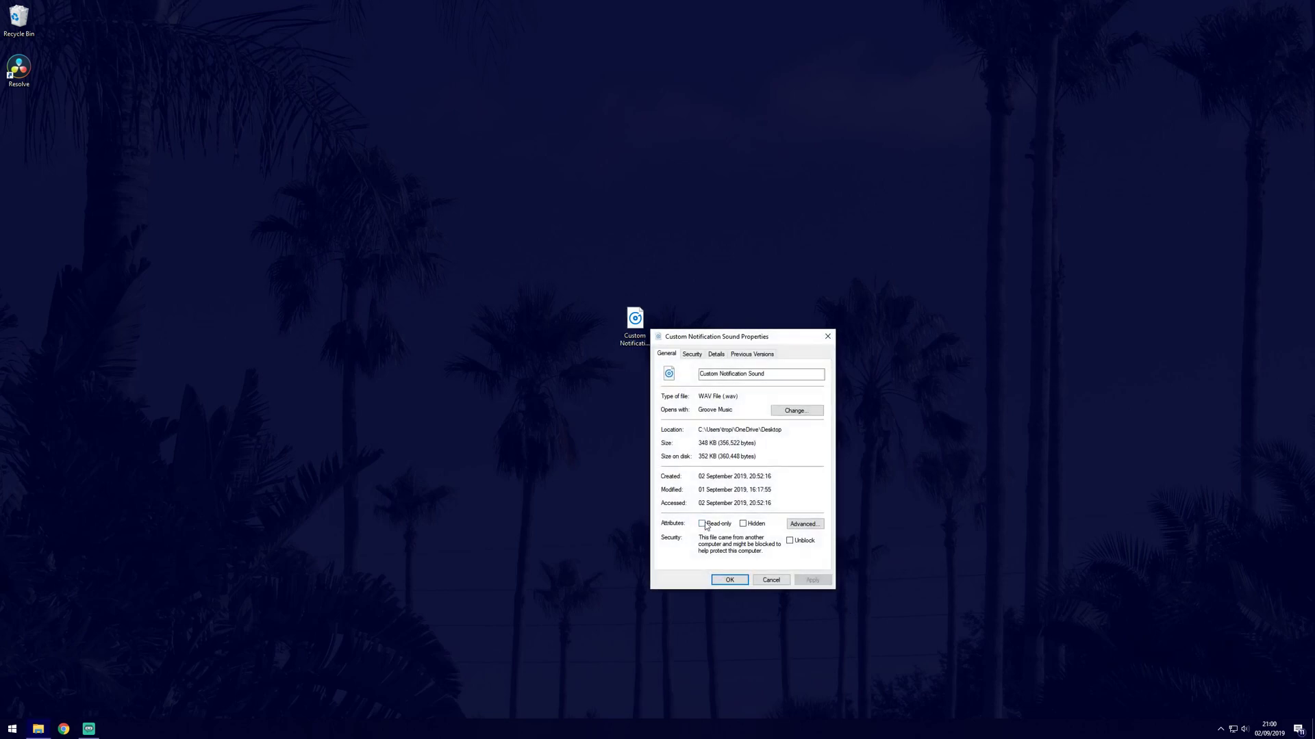
left_click_drag(699, 396, 743, 394)
left_click(742, 395)
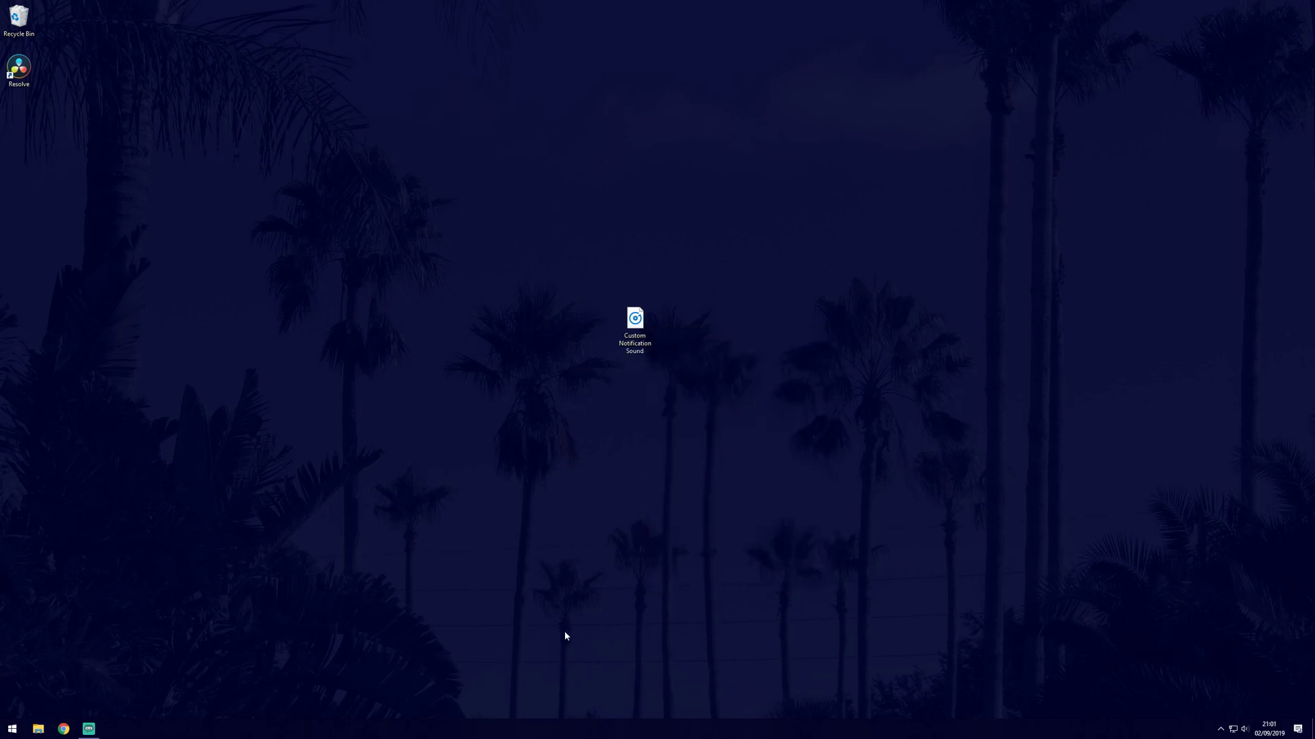
key("super")
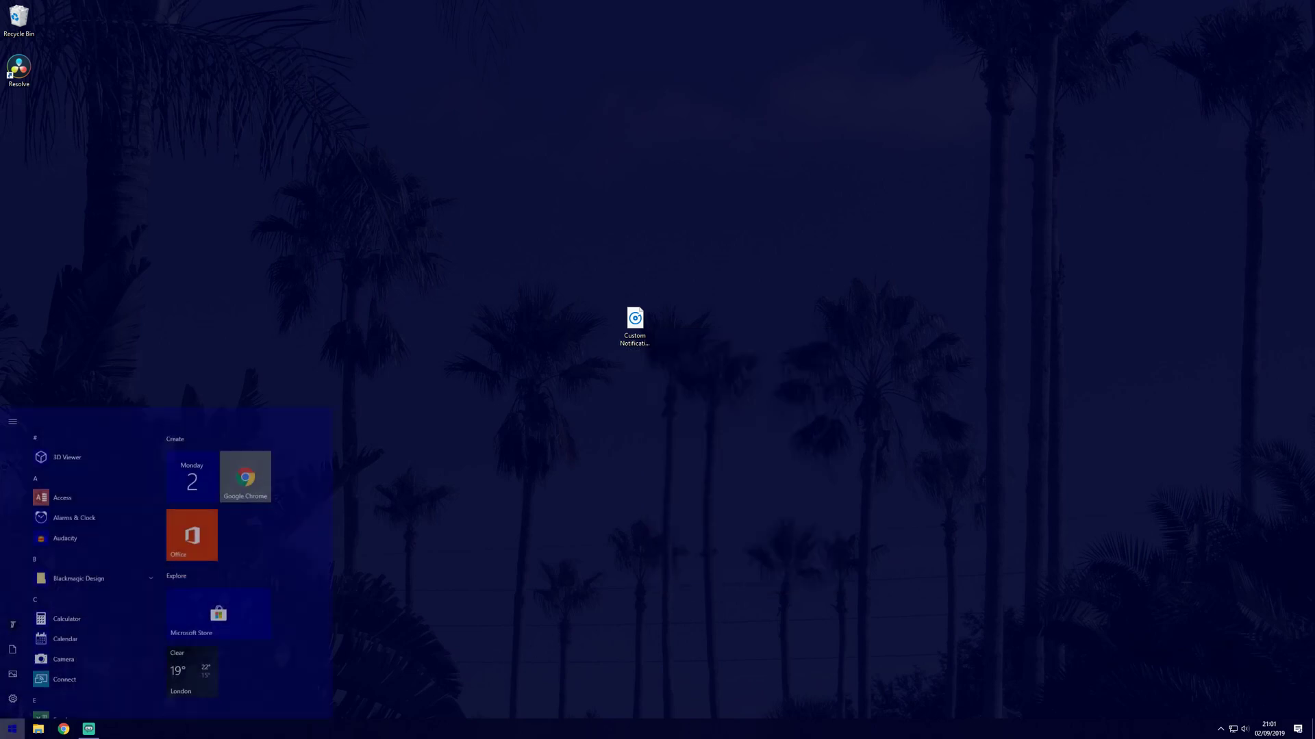
type("sounds")
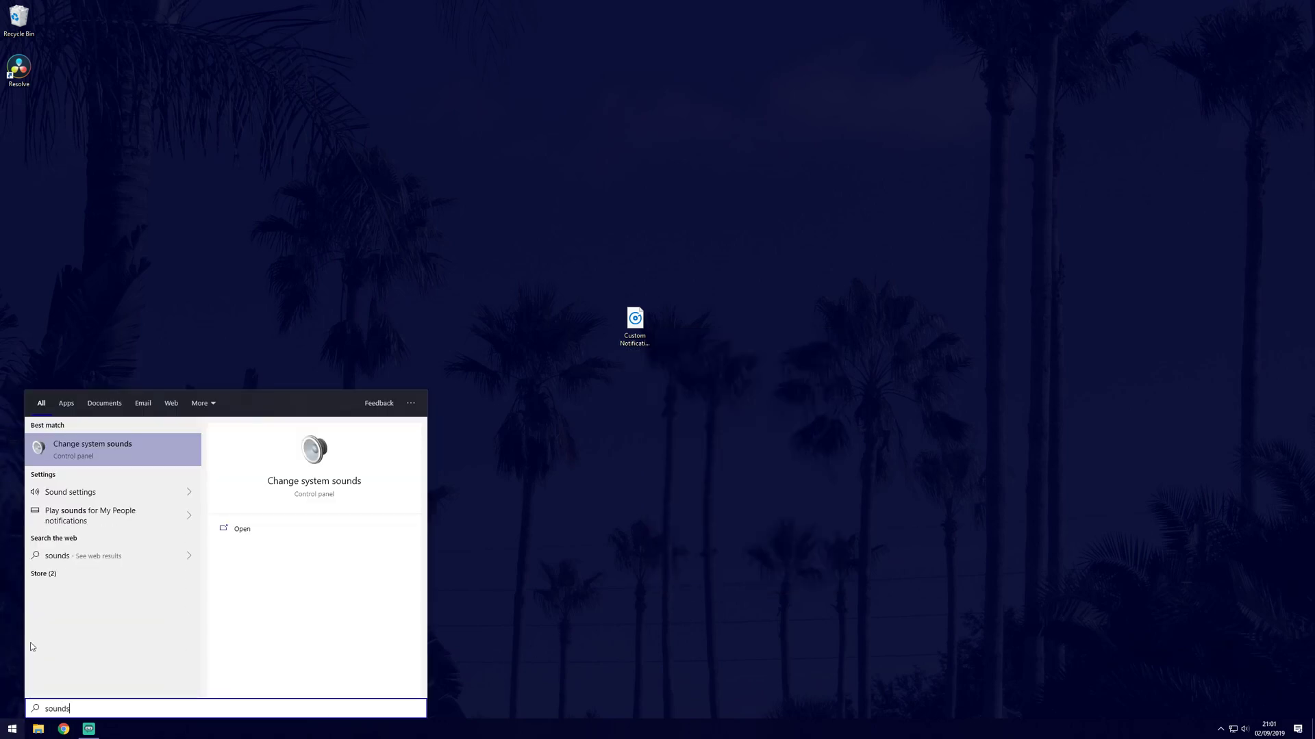
Open Change system sounds, centre the Sound dialog and check the Critical Battery Alarm sound.
left_click(144, 459)
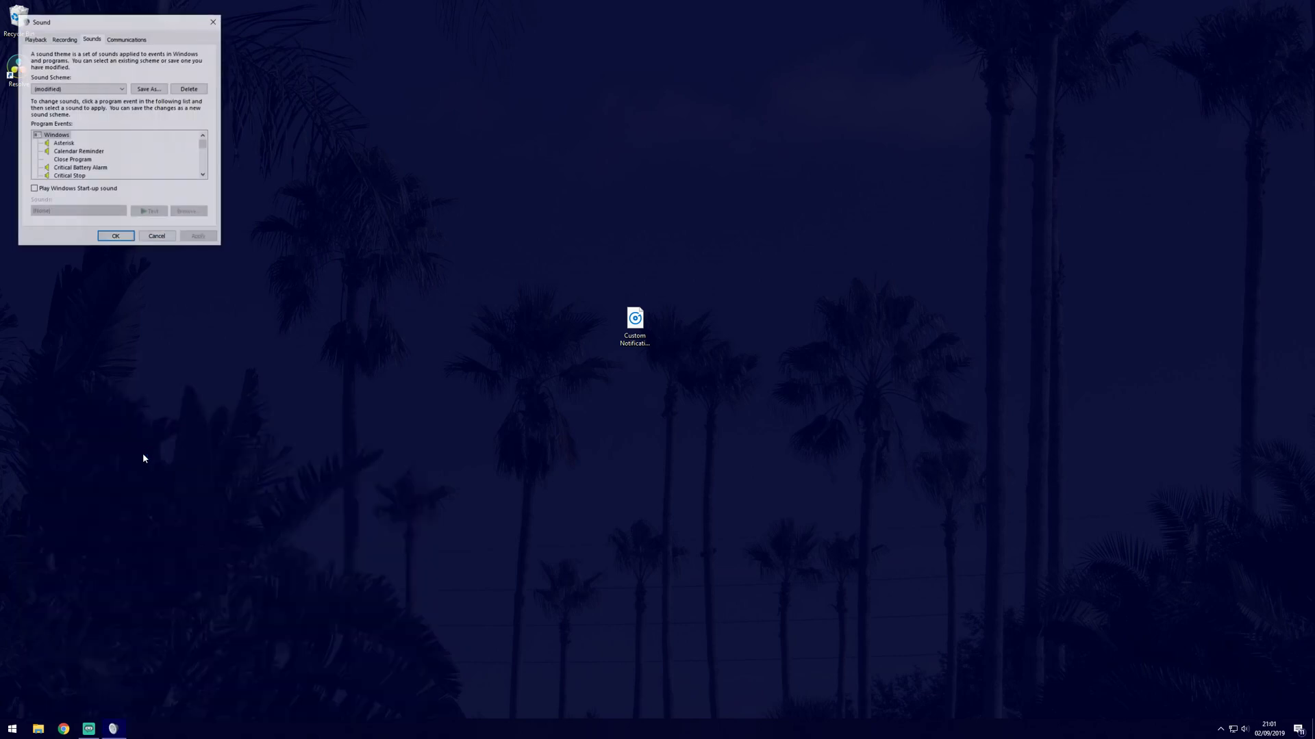
left_click_drag(170, 23, 669, 270)
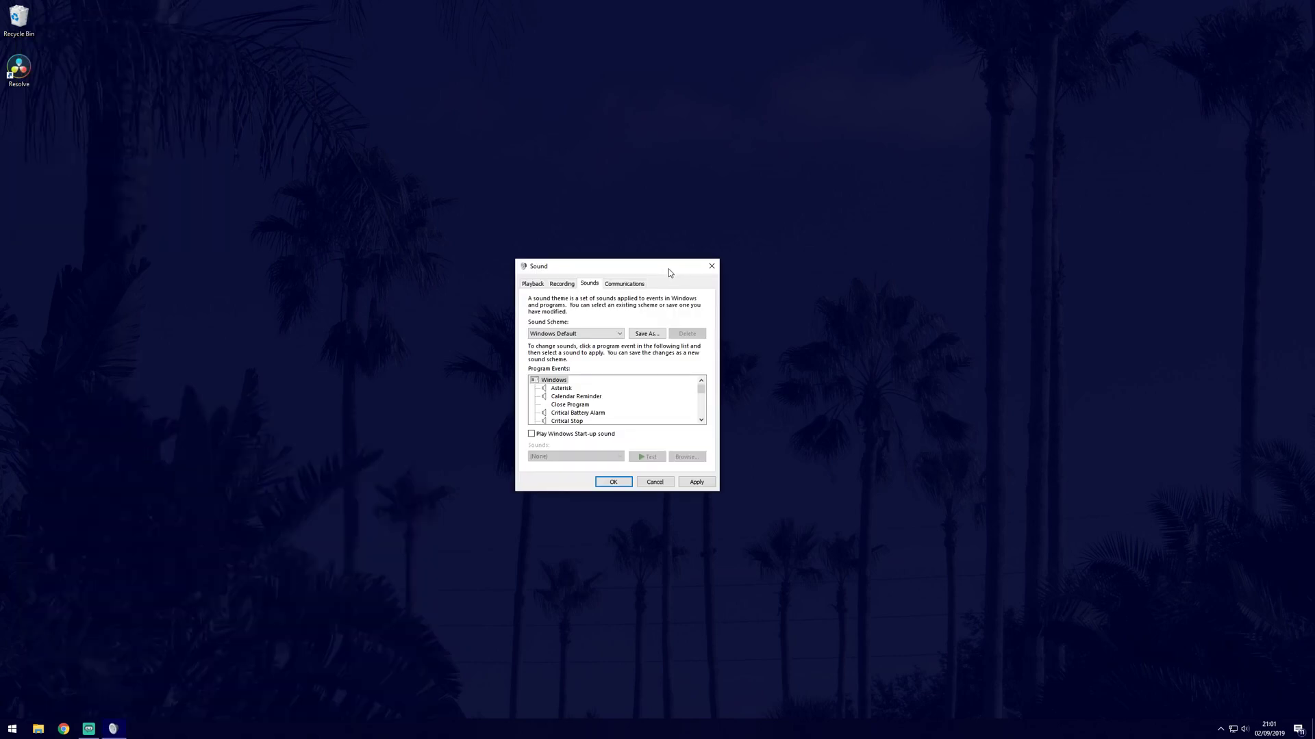
left_click(560, 388)
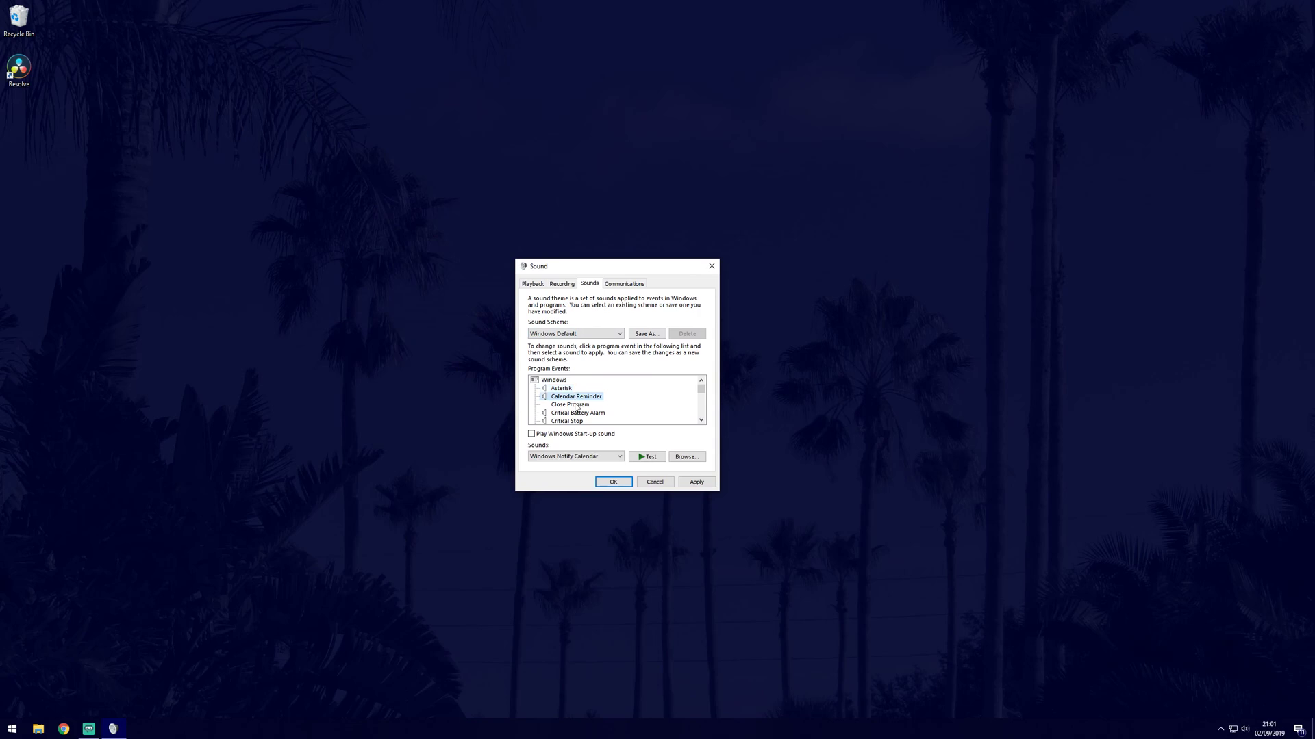
left_click(570, 404)
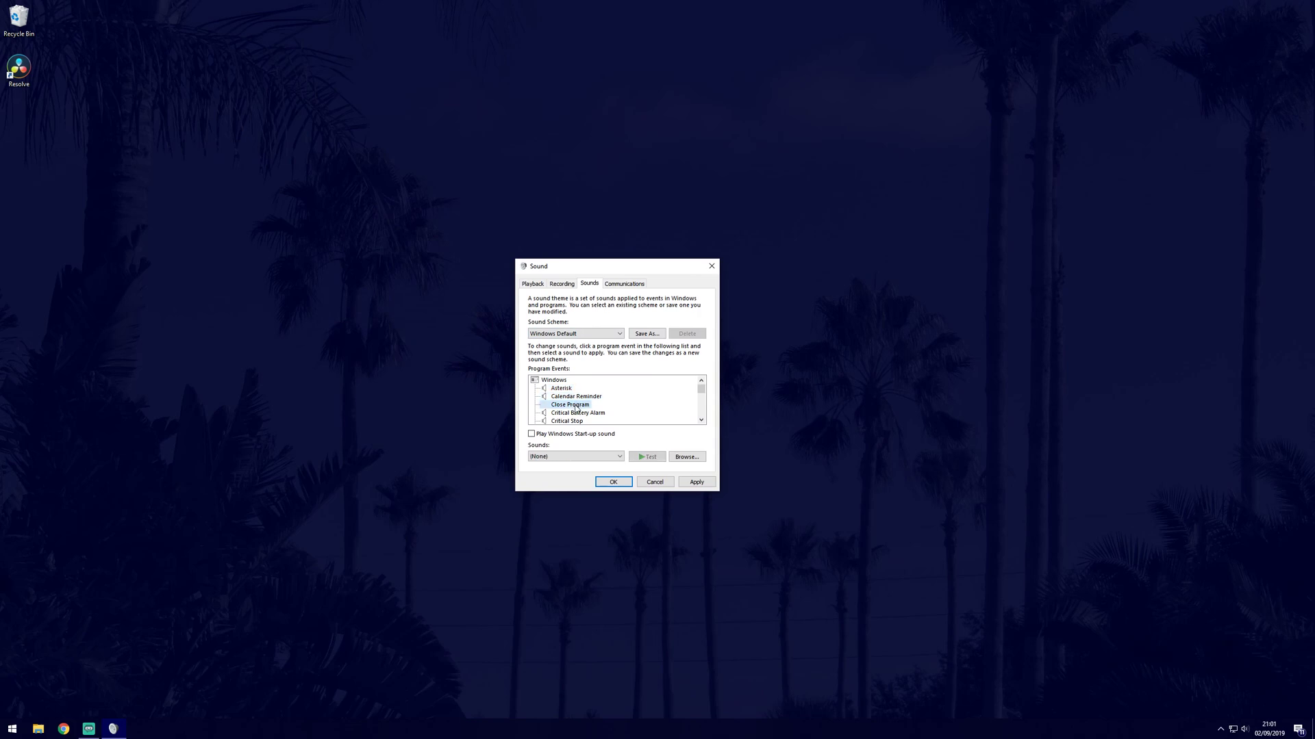
Select the Notification event and preview its Windows Notify System Generic sound.
left_click(702, 421)
left_click(701, 420)
left_click(702, 419)
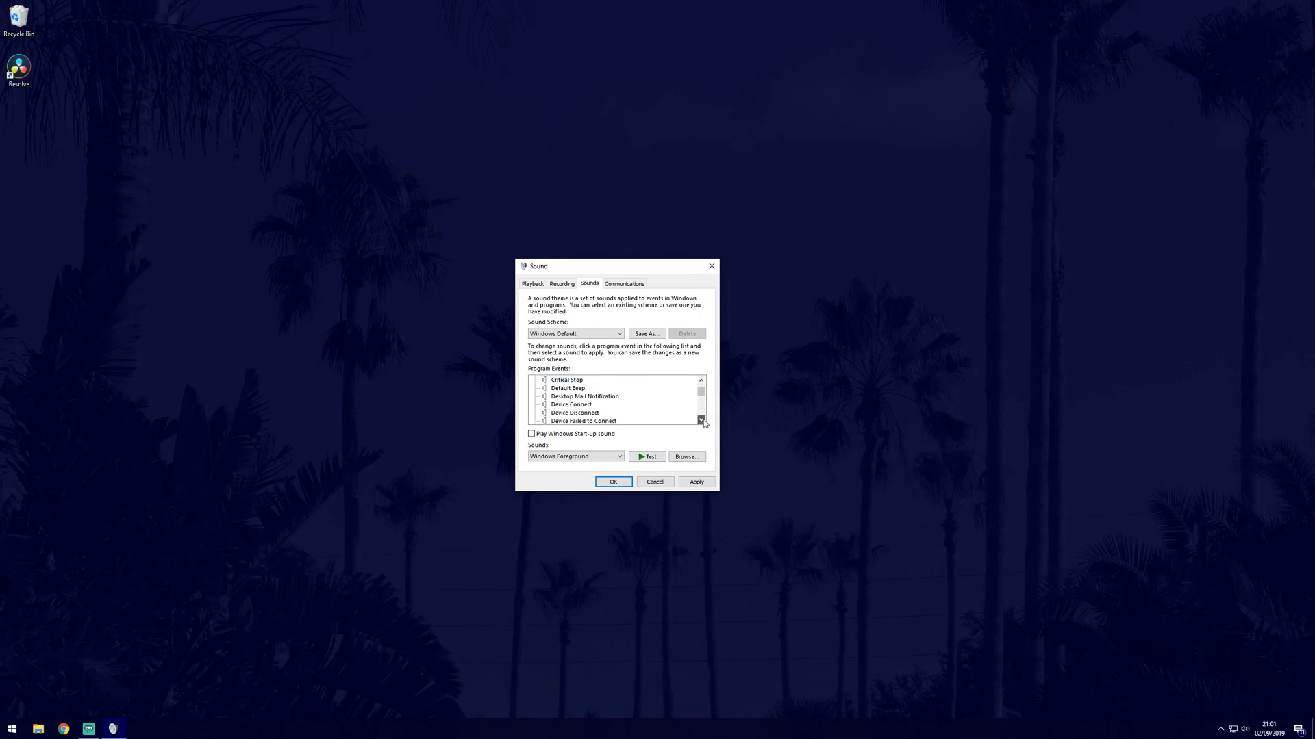
left_click(702, 420)
left_click(703, 420)
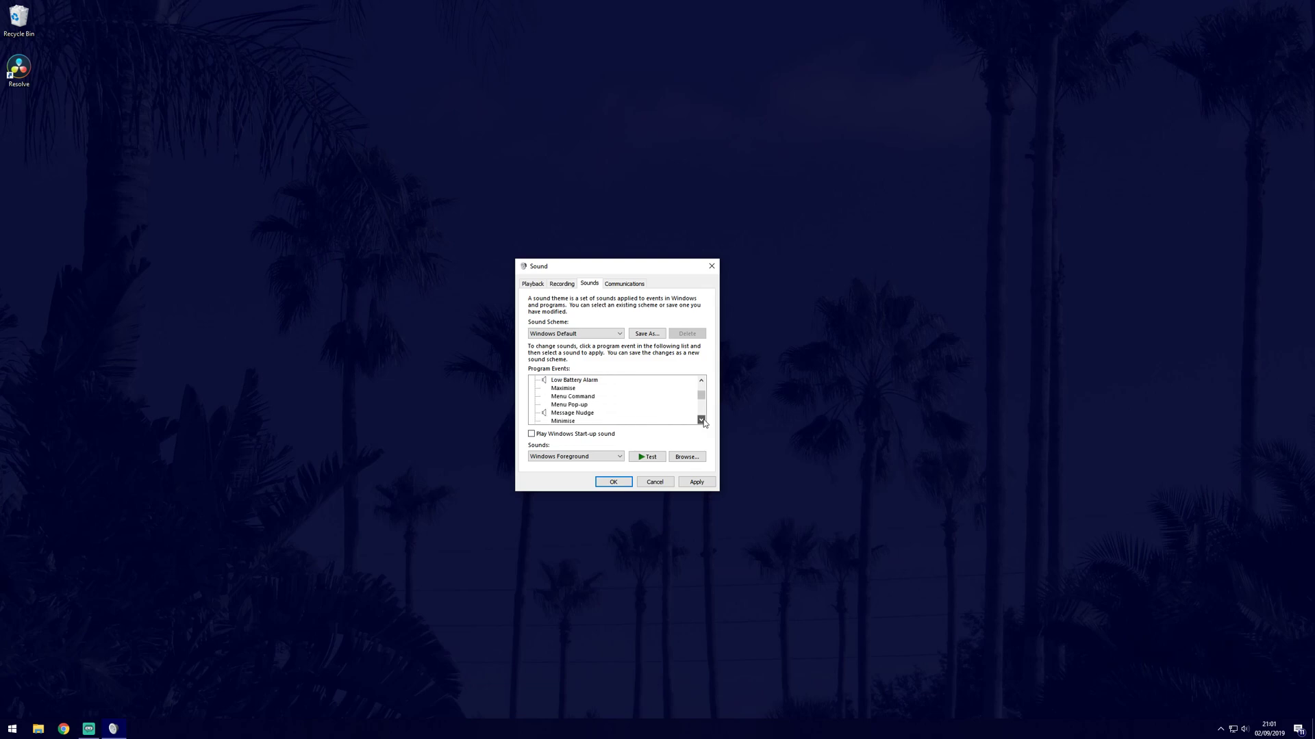
left_click(703, 421)
left_click(702, 419)
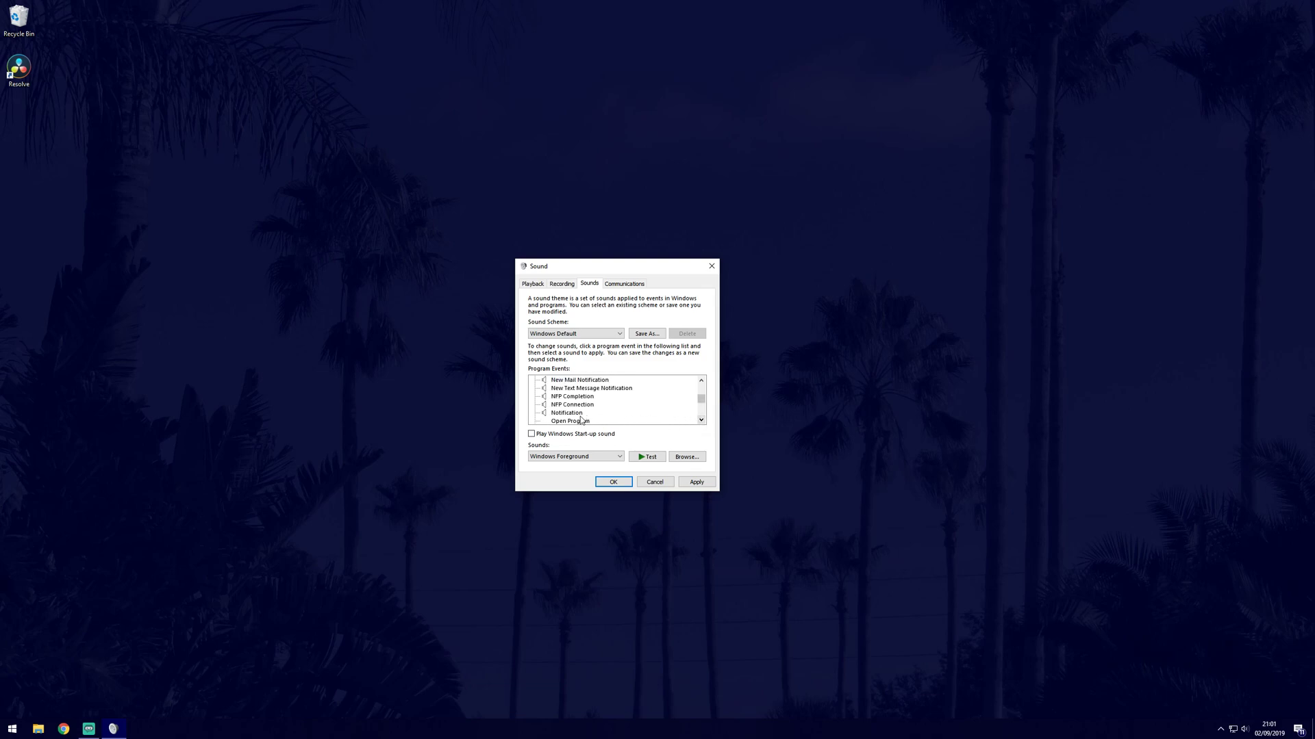
left_click(567, 413)
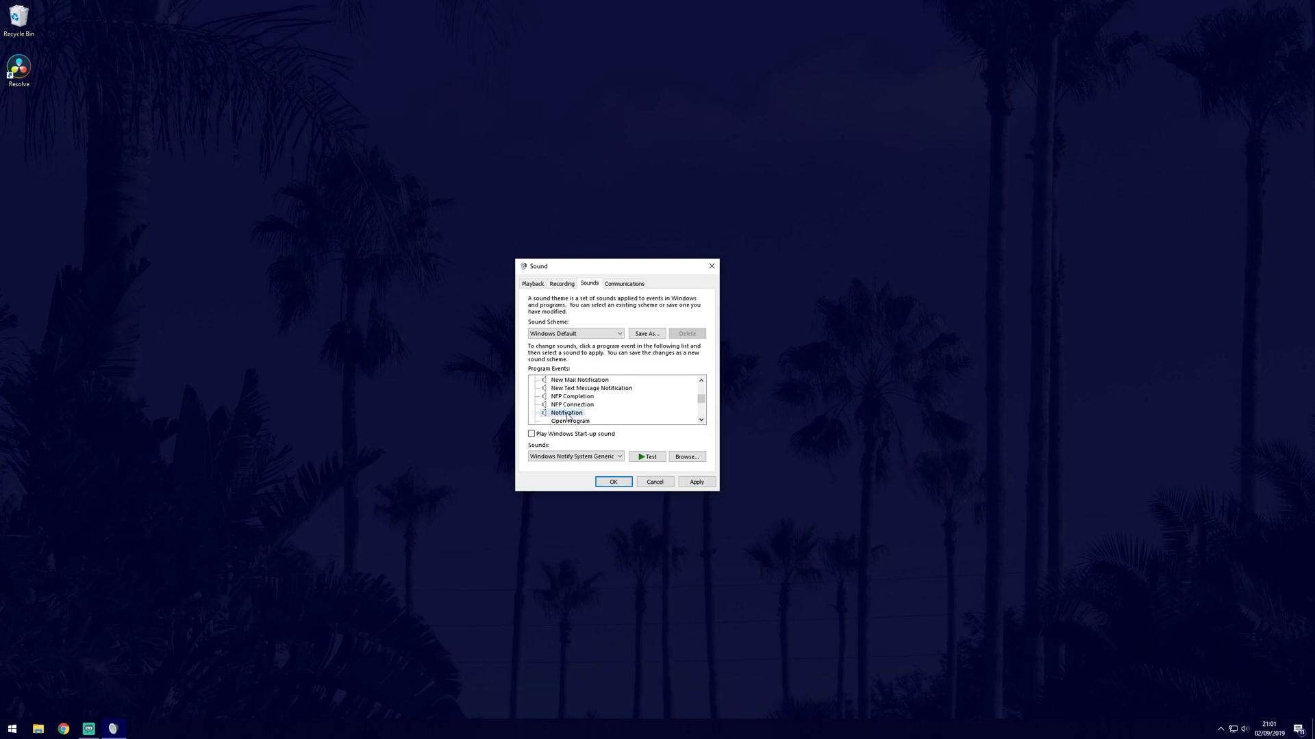
left_click(649, 456)
Assign Custom Notification Sound from the Desktop to the Notification event.
left_click(685, 457)
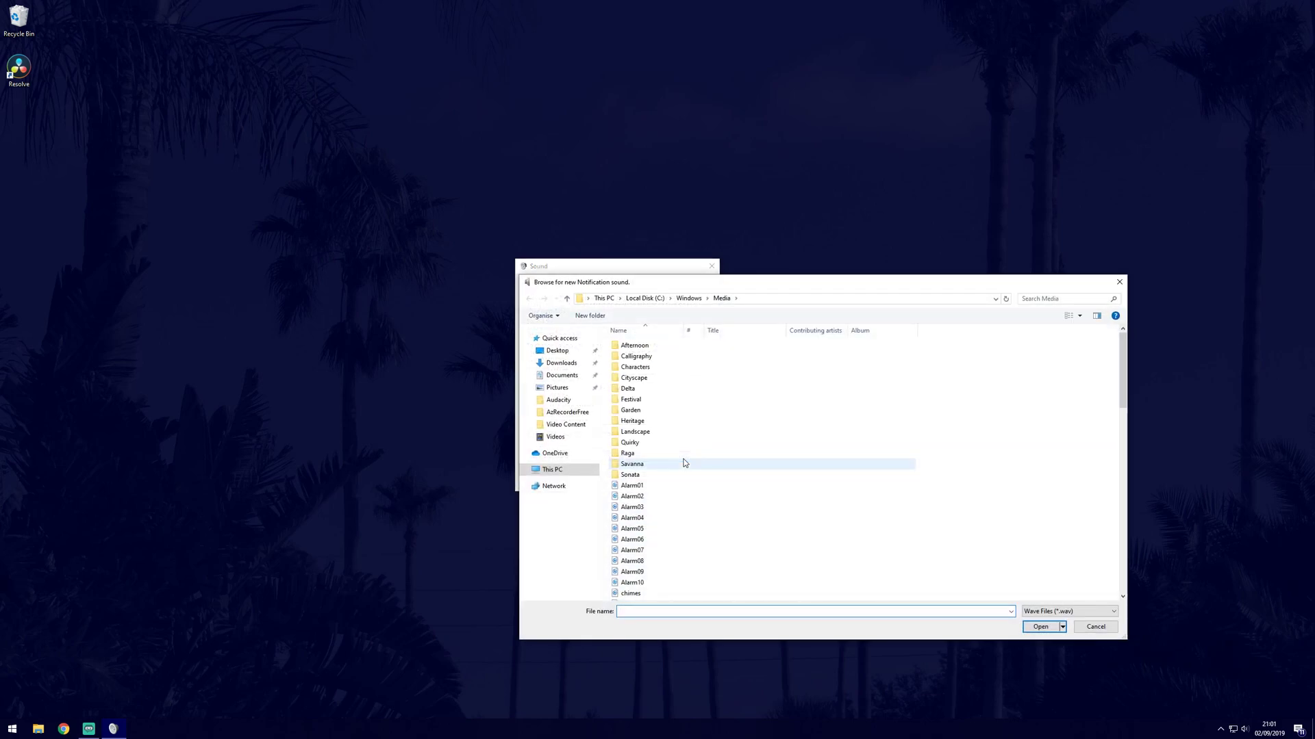
left_click(558, 350)
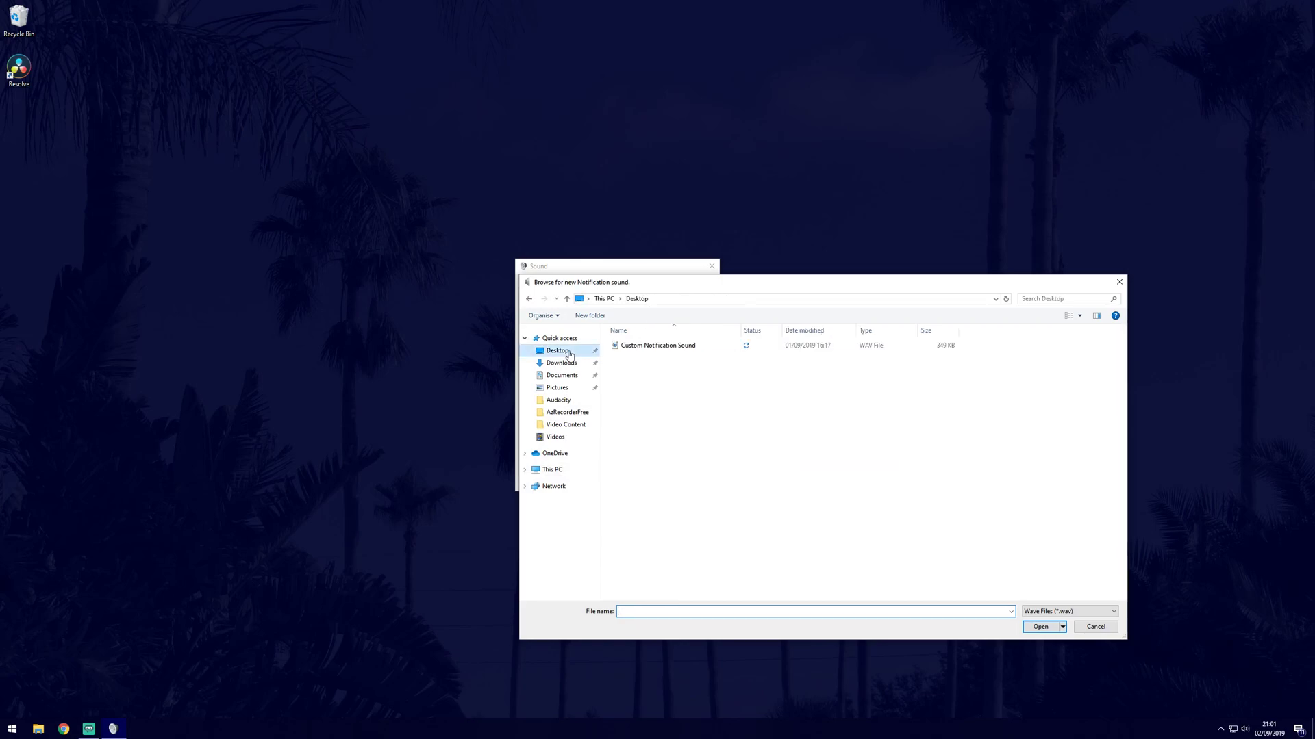
double_click(658, 346)
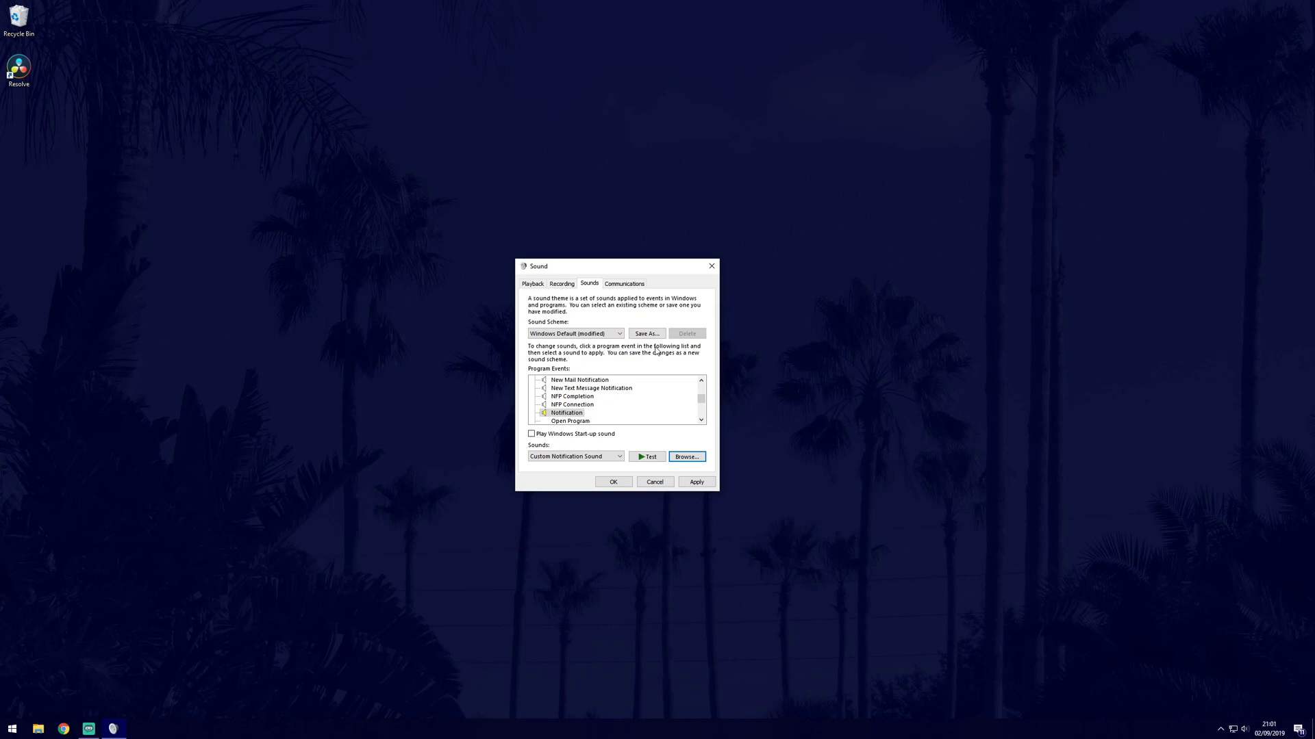
Preview and apply the custom Notification sound, then save the scheme as 'Custom'.
left_click(648, 457)
left_click(697, 483)
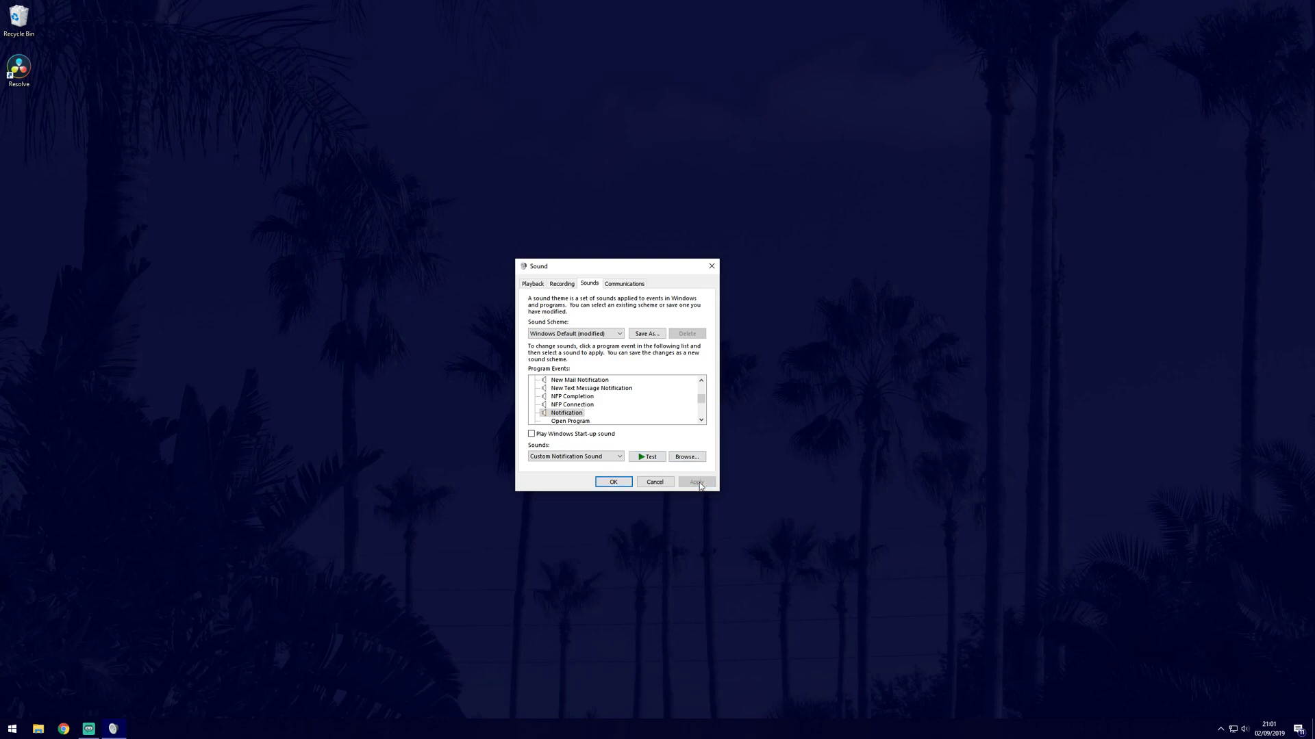
left_click(646, 334)
type("Custom")
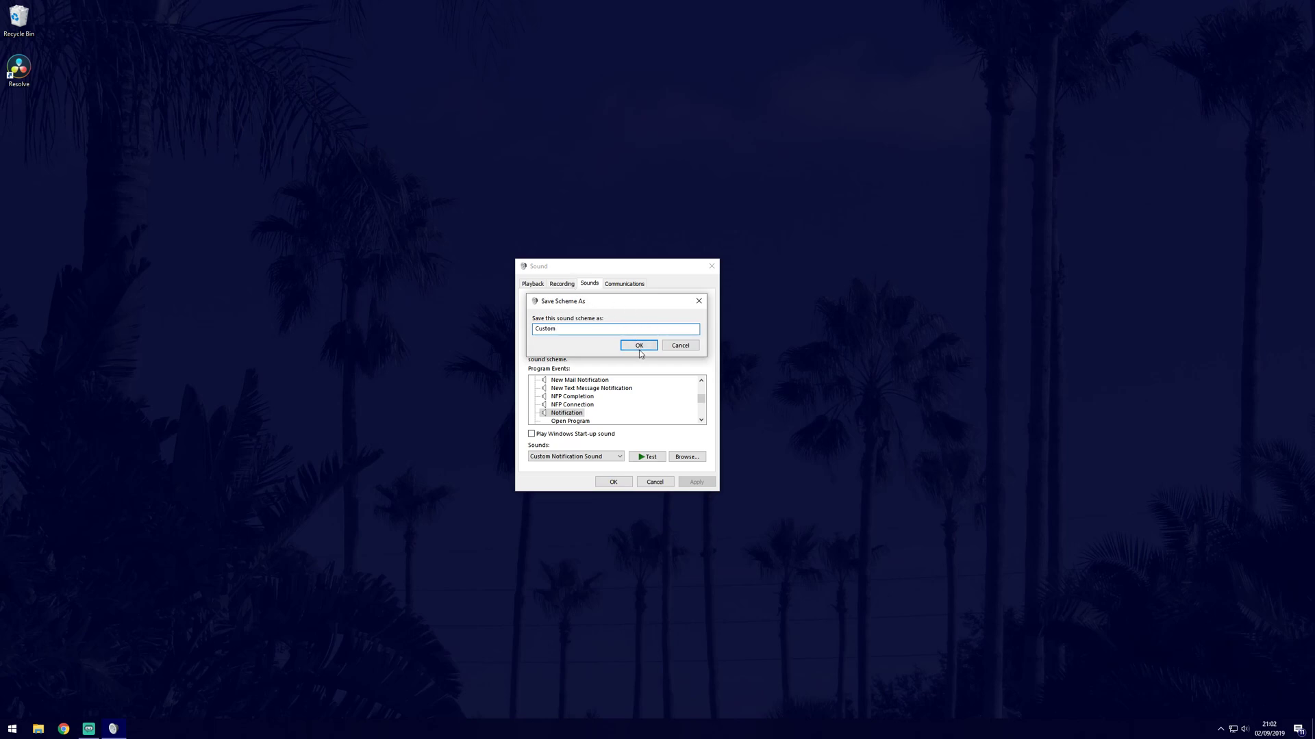
left_click(639, 346)
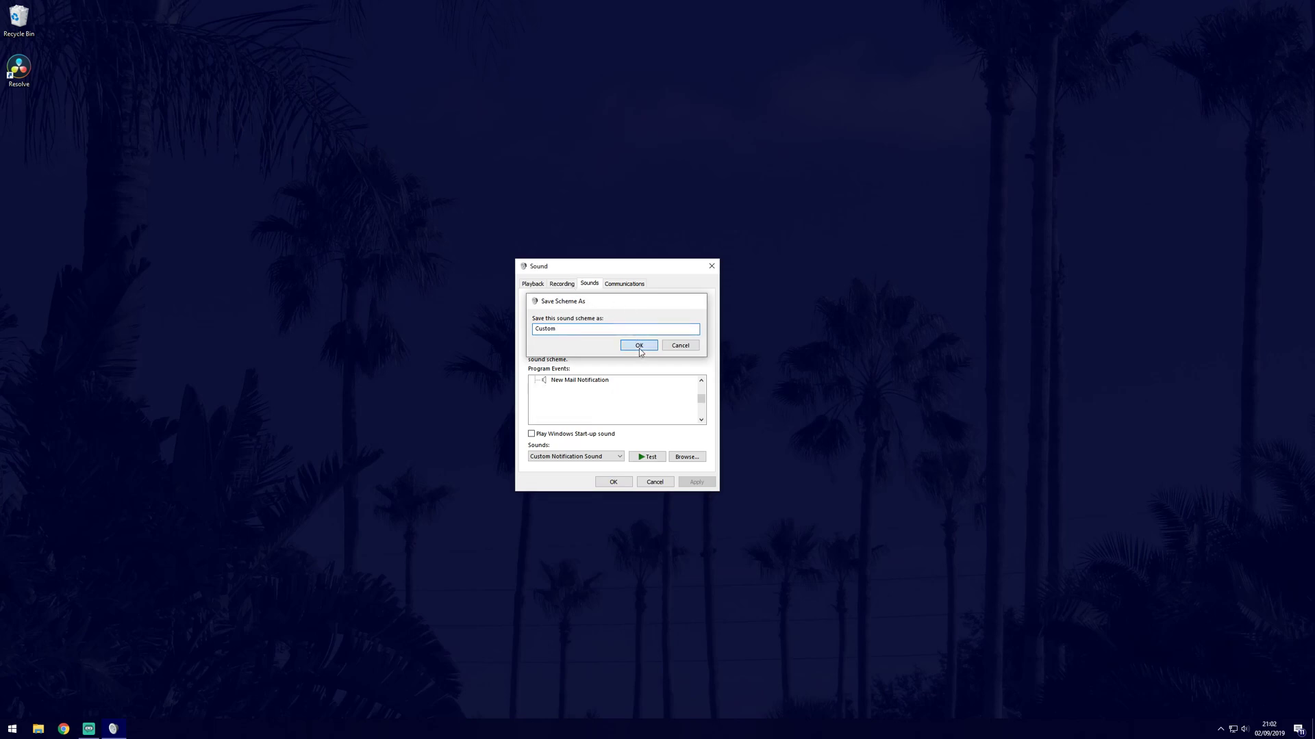
left_click(617, 334)
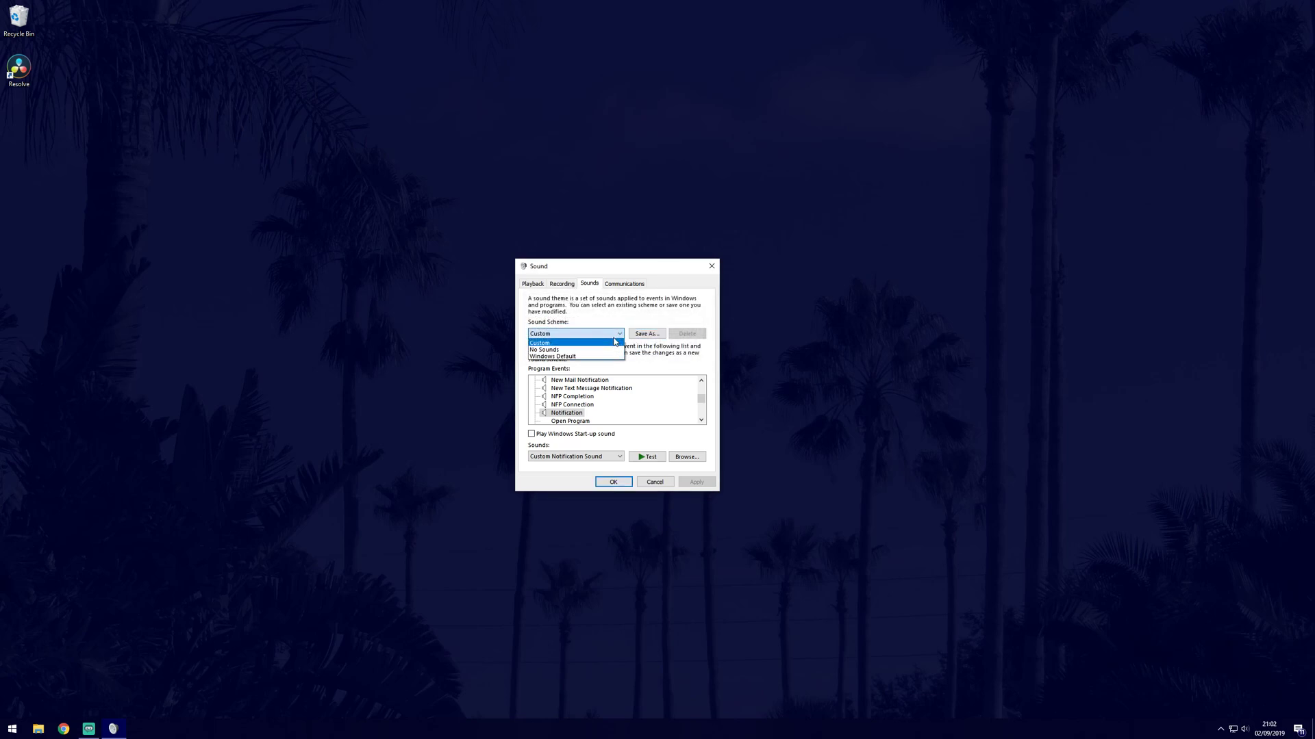
left_click(616, 339)
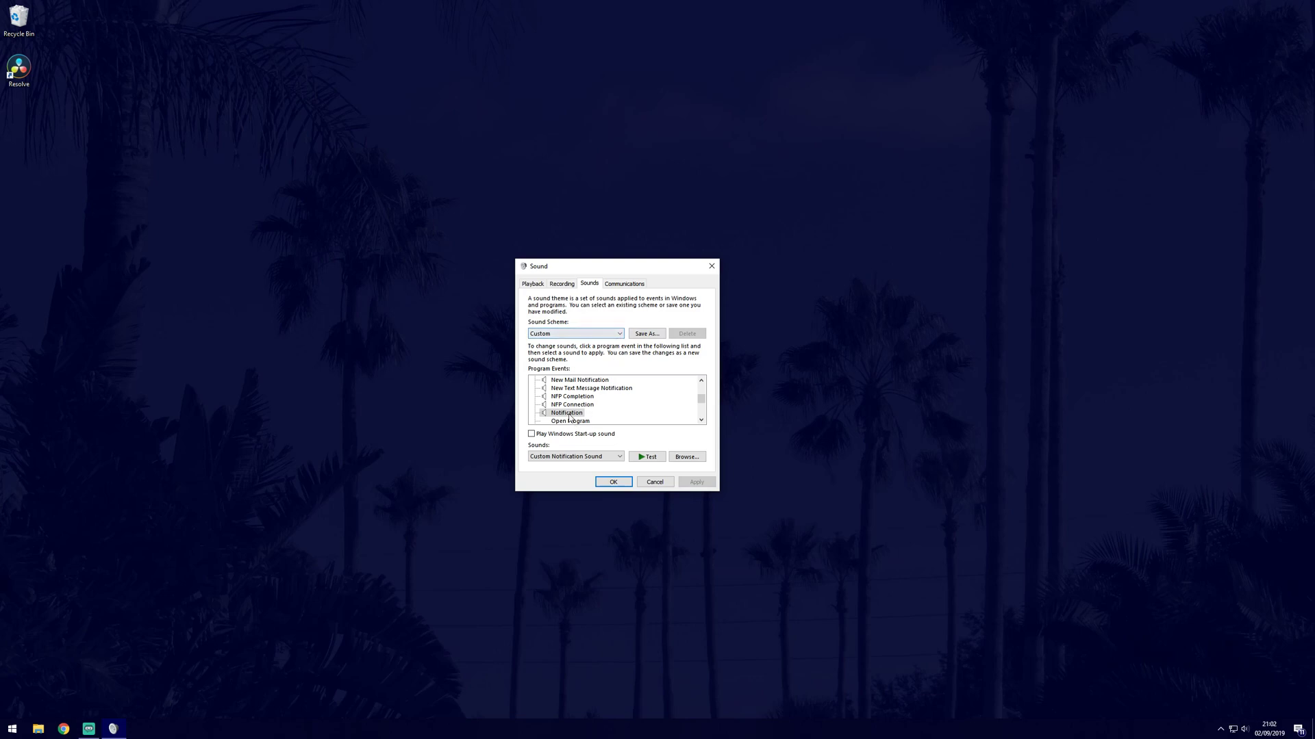
left_click(651, 458)
left_click(608, 334)
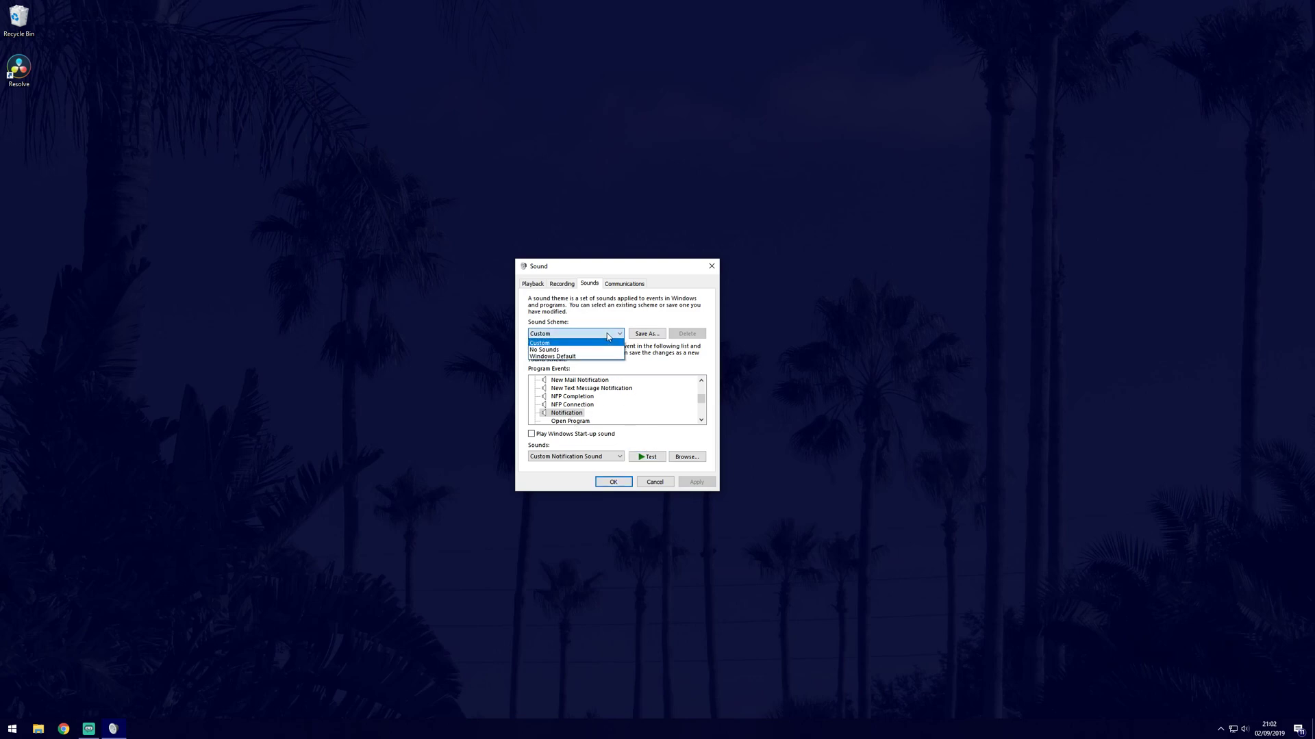